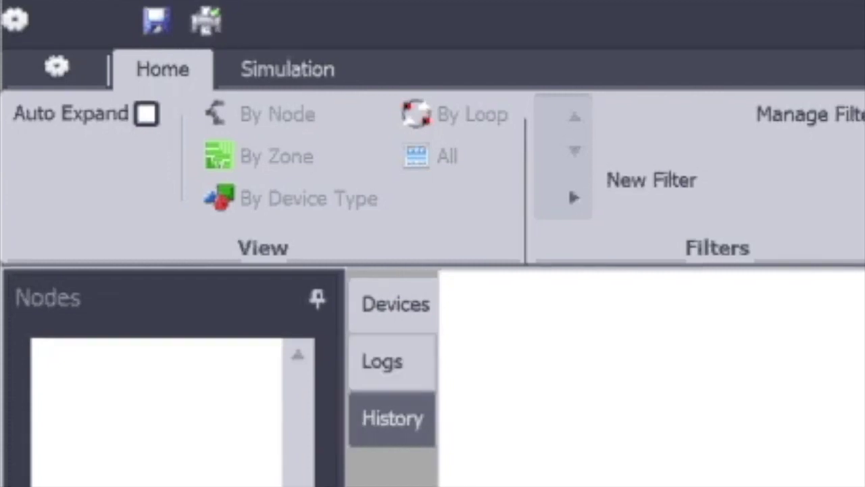
Step: Switch NewFile1's empty workspace to the Logs view
left_click(382, 361)
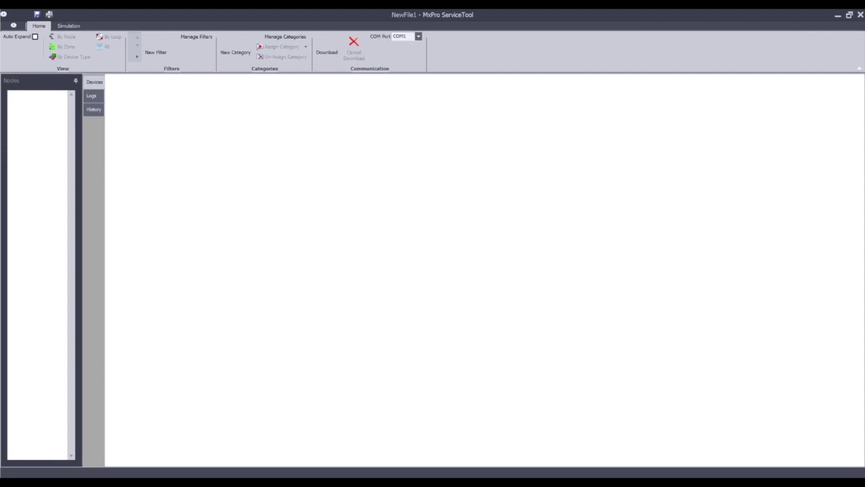
Step: Open Demo File.sif from the Desktop > Projects folder
left_click(13, 25)
left_click(93, 146)
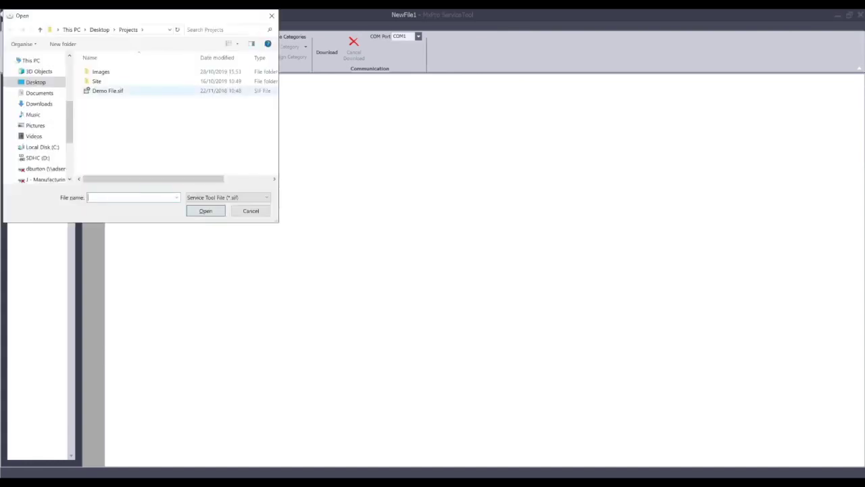
key("Escape")
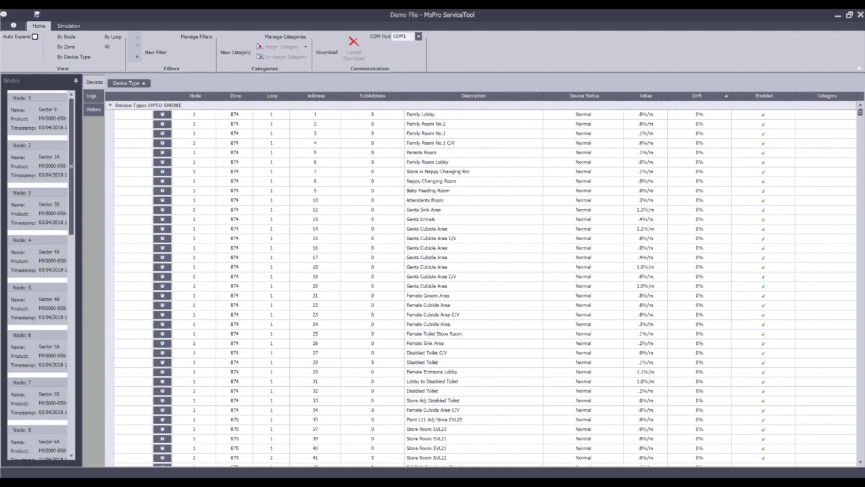
left_click(826, 210)
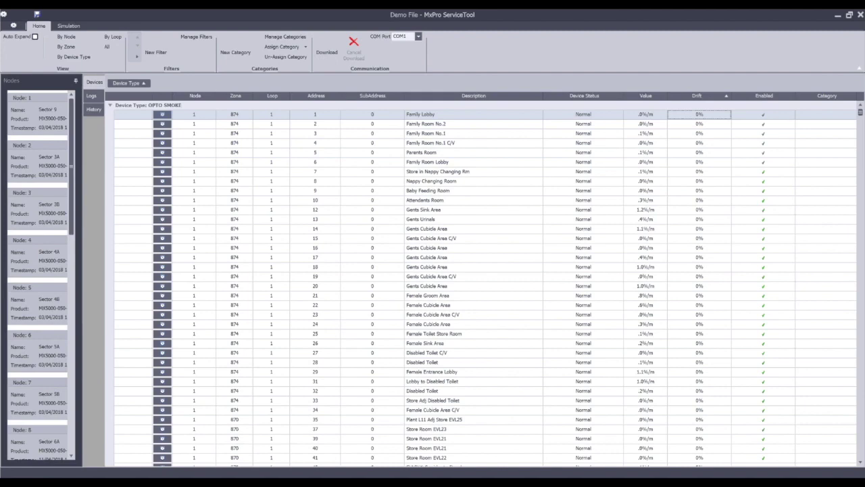
Step: Scroll the device grid, expand the CALL POINT and BEACON groups, then collapse BEACON
scroll(484, 284, "down", 20)
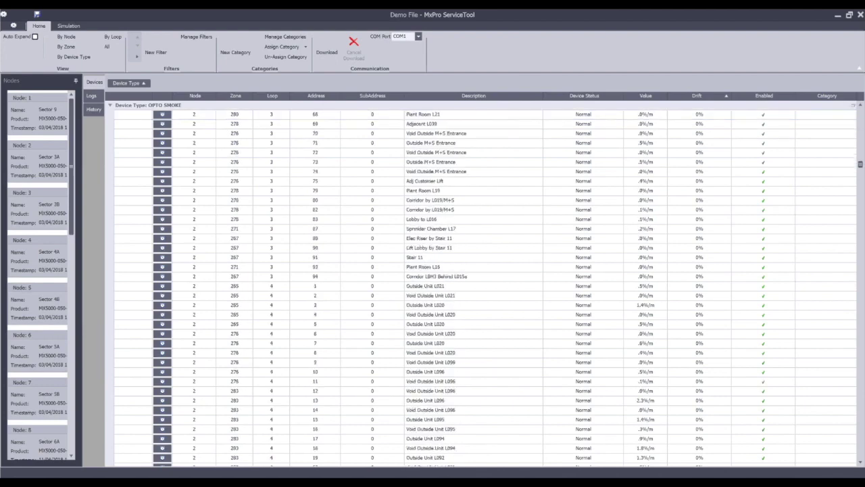
scroll(484, 284, "up", 20)
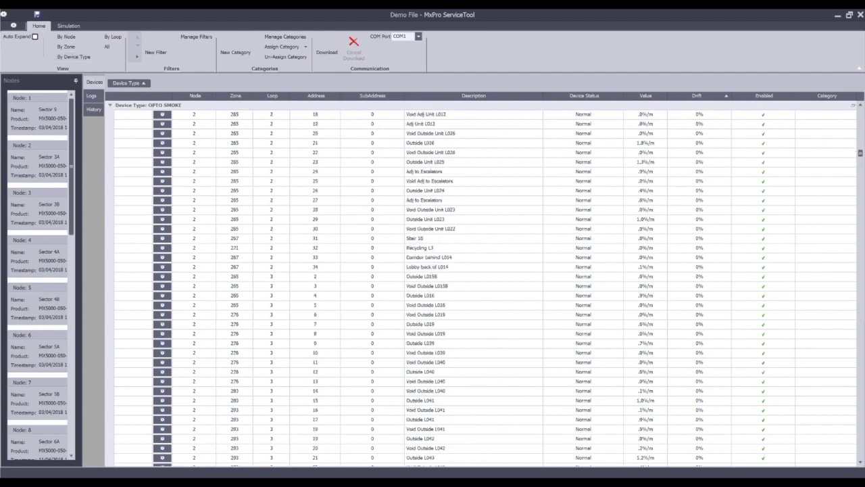
scroll(484, 284, "up", 10)
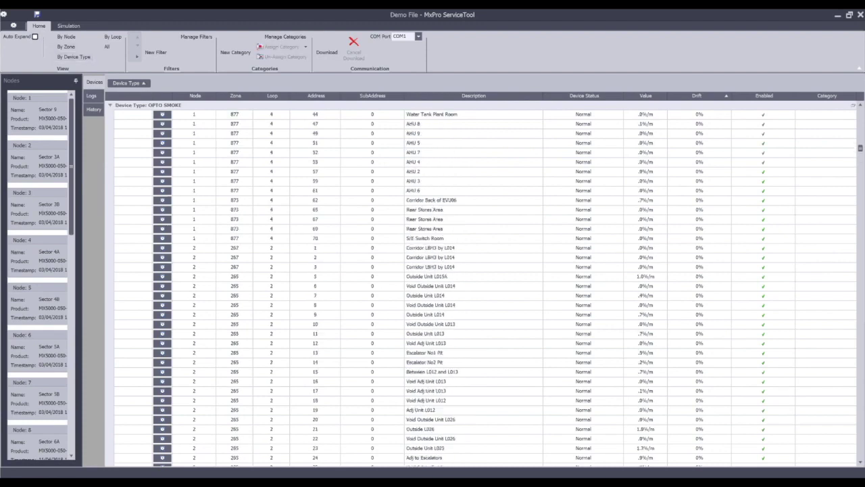
scroll(344, 455, "up", 15)
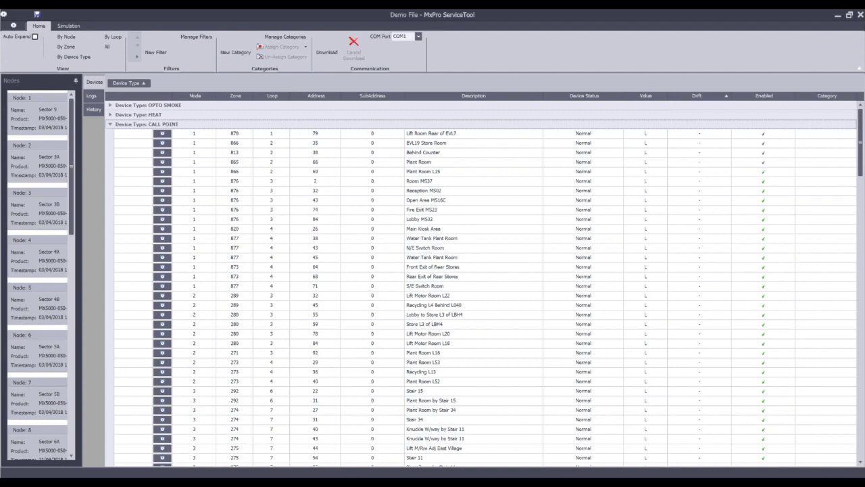
left_click(110, 124)
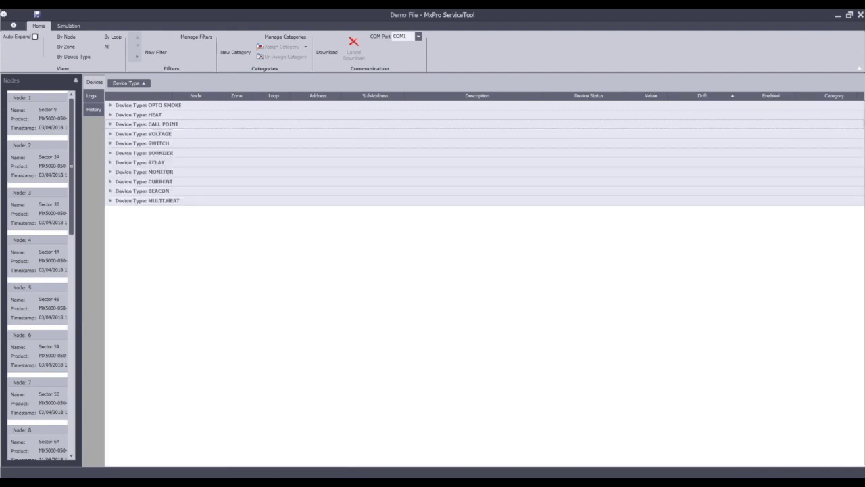
left_click(110, 190)
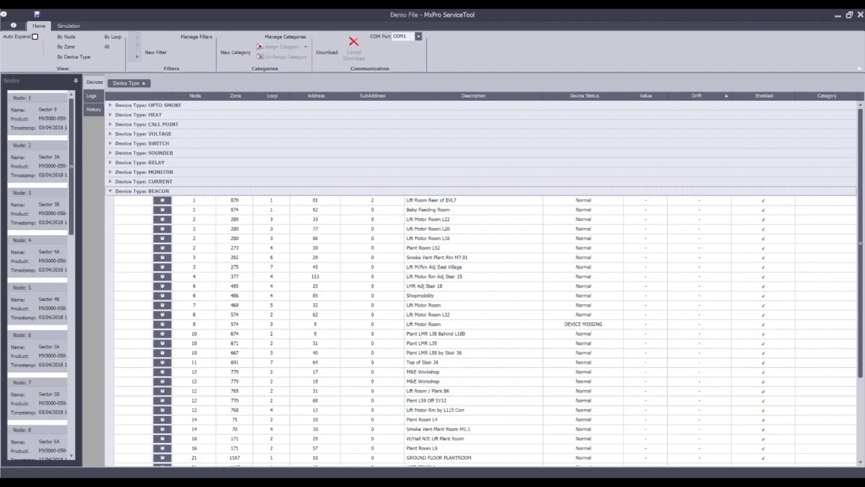
key("Left")
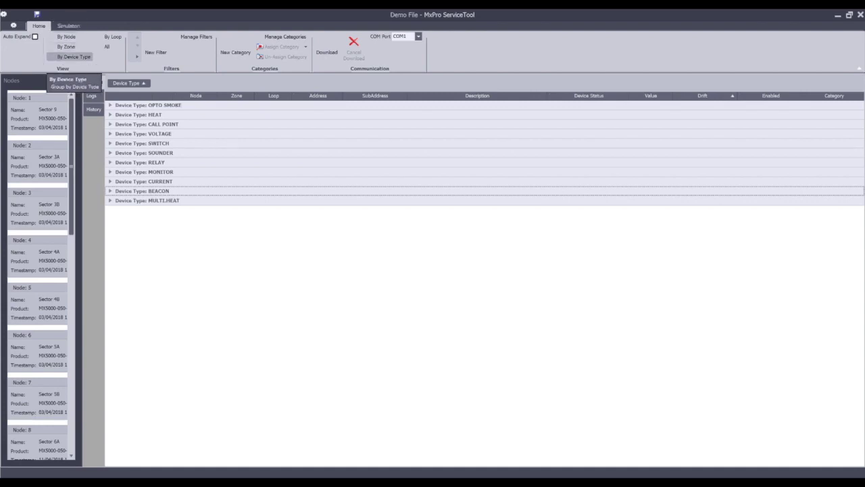
left_click(66, 37)
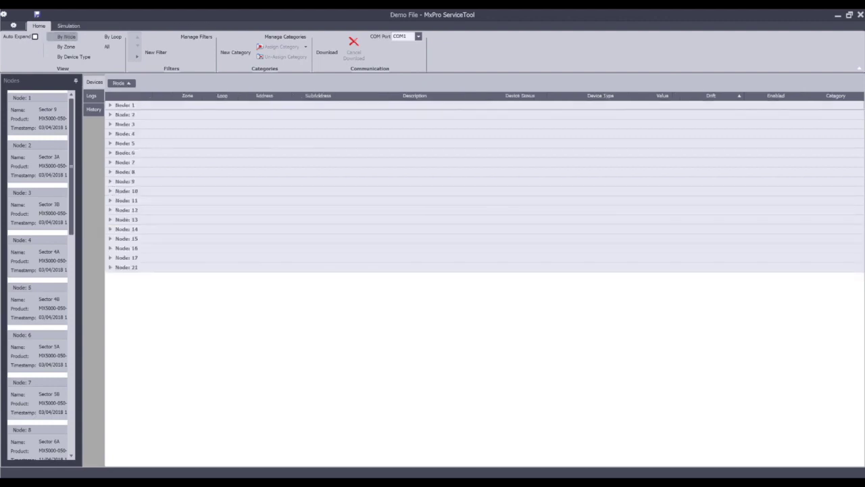
left_click(110, 105)
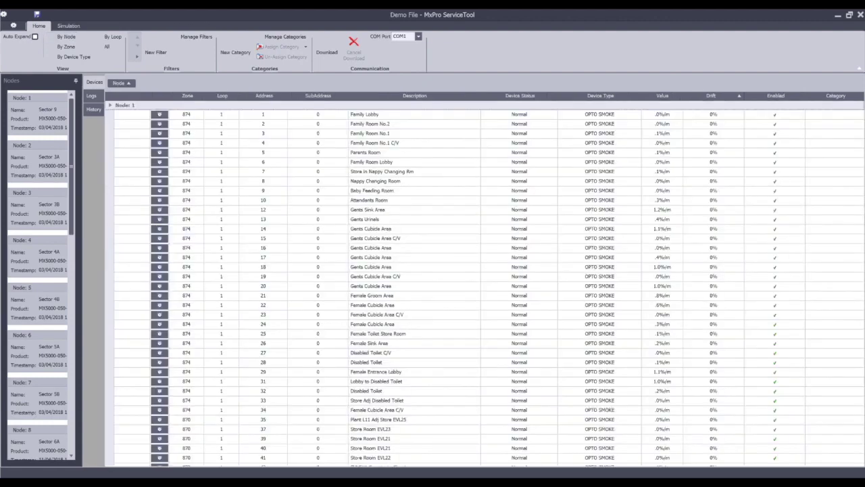
scroll(483, 284, "down", 10)
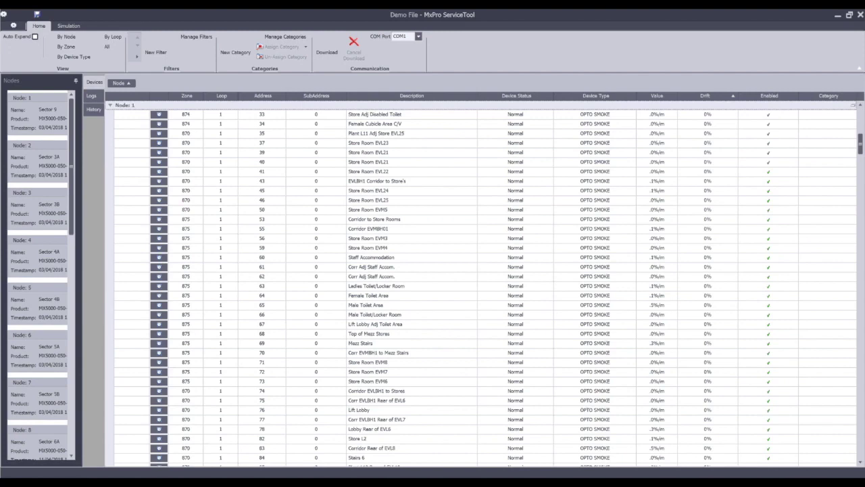
scroll(483, 284, "down", 20)
scroll(484, 284, "down", 6)
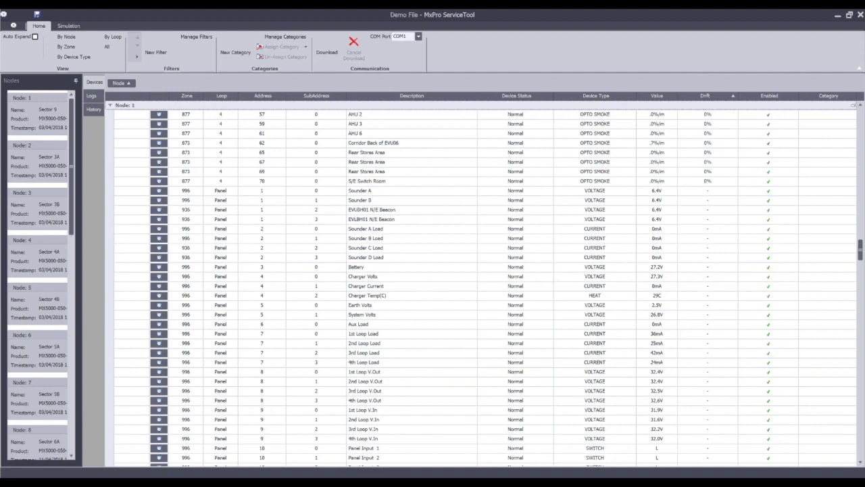
scroll(480, 284, "up", 20)
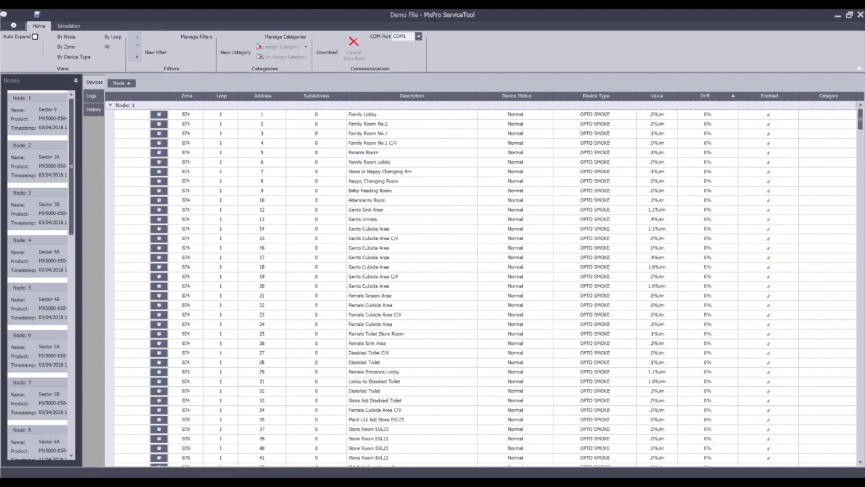
Step: Show all nodes' event log, expand Node 1, and scroll through its fire events
key("Left")
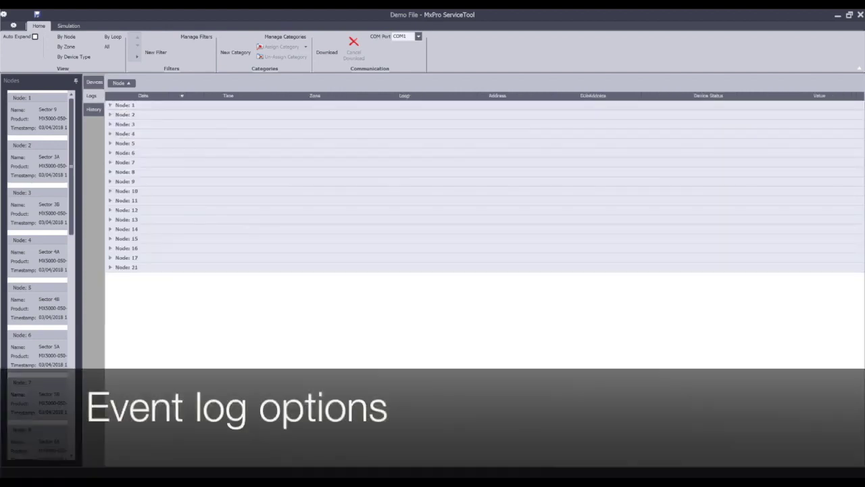
key("Right")
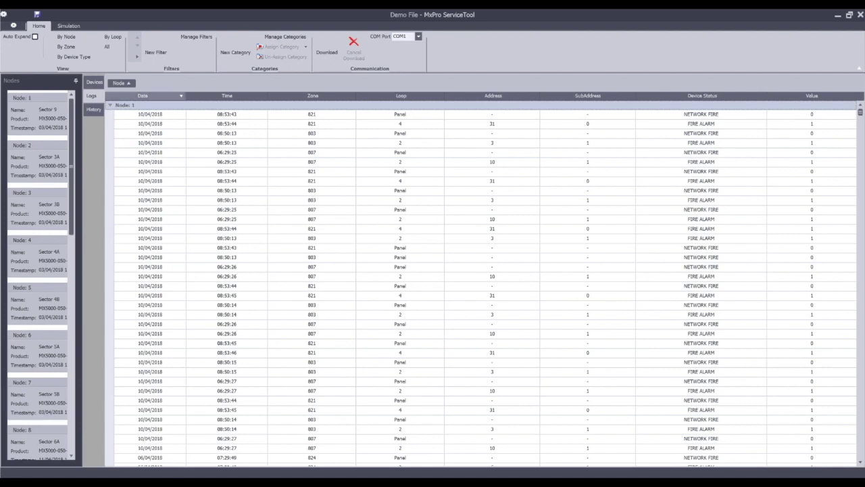
scroll(484, 284, "down", 10)
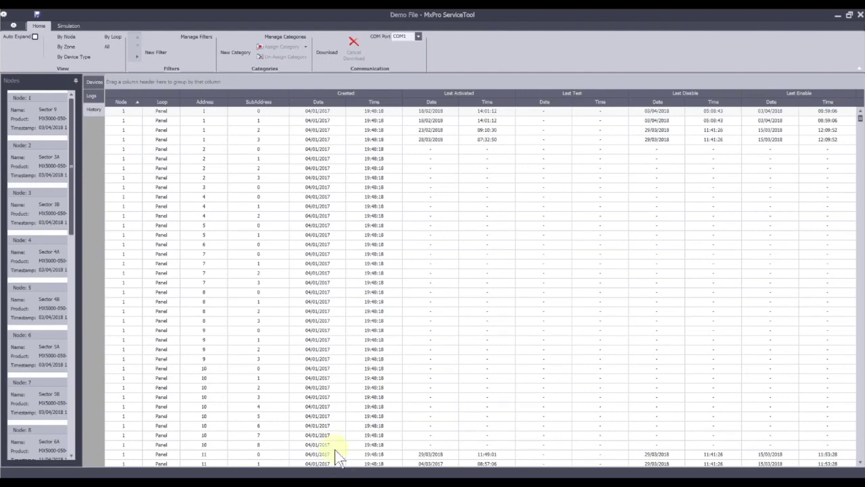
Step: Scroll through the device history grid reviewing created, activated, test, disable and enable dates
scroll(335, 450, "down", 15)
scroll(336, 449, "down", 20)
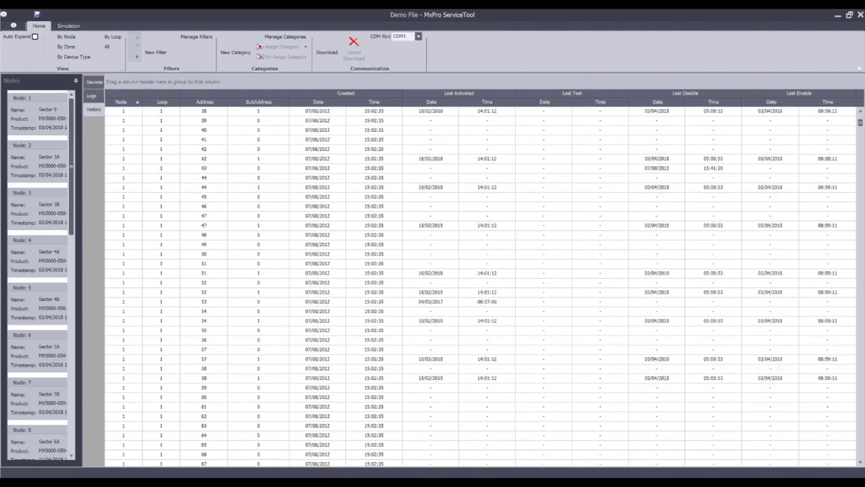
scroll(482, 284, "down", 10)
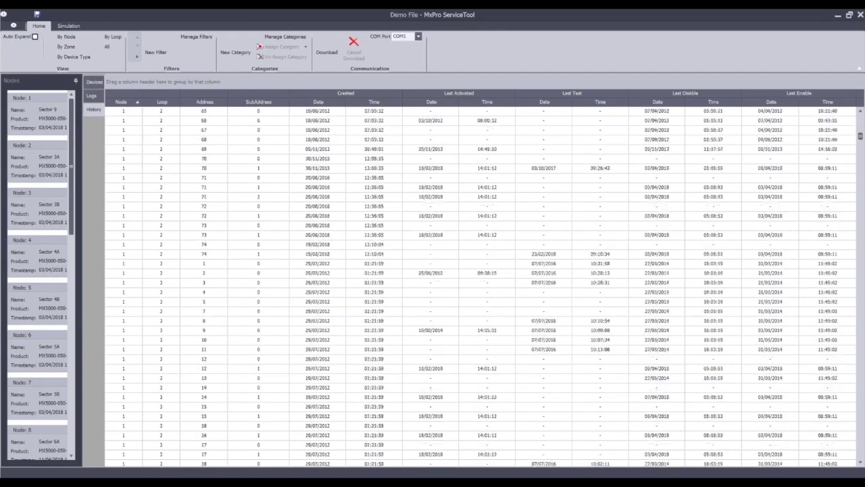
scroll(482, 284, "down", 2)
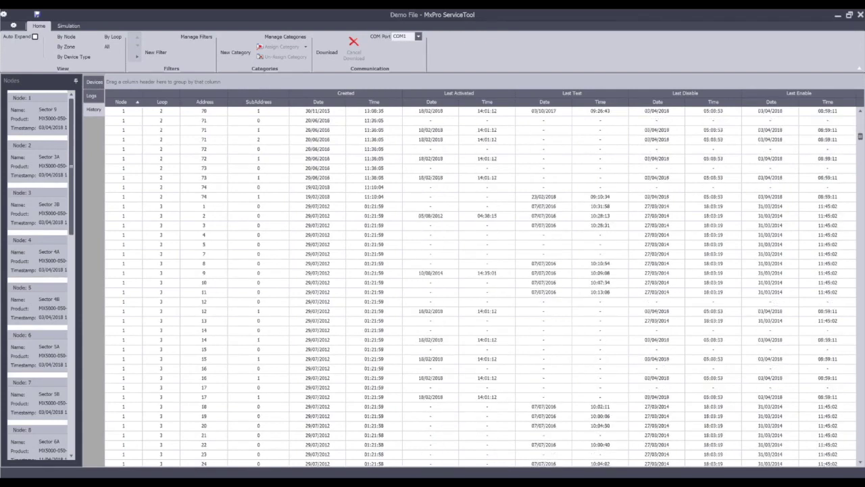
scroll(482, 284, "up", 15)
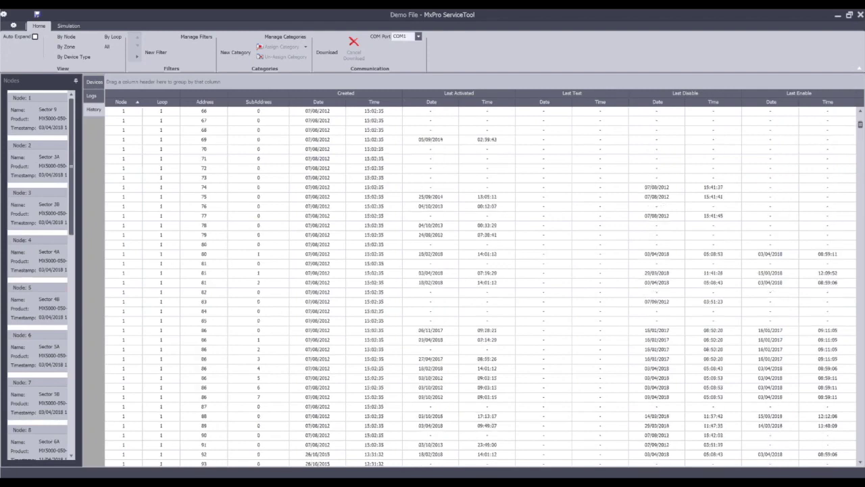
scroll(483, 284, "up", 15)
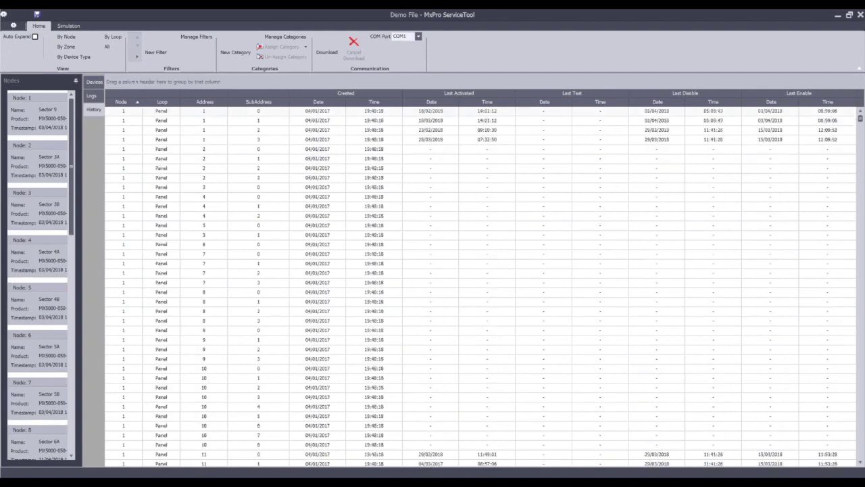
scroll(483, 284, "down", 8)
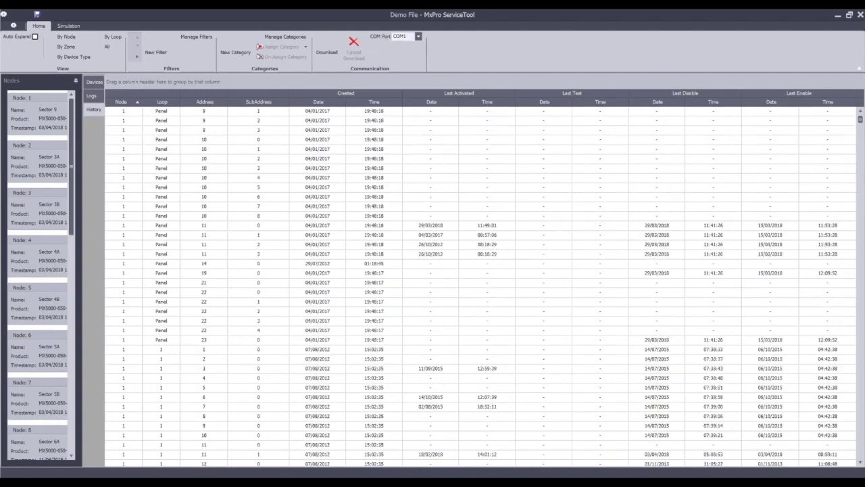
scroll(483, 284, "up", 8)
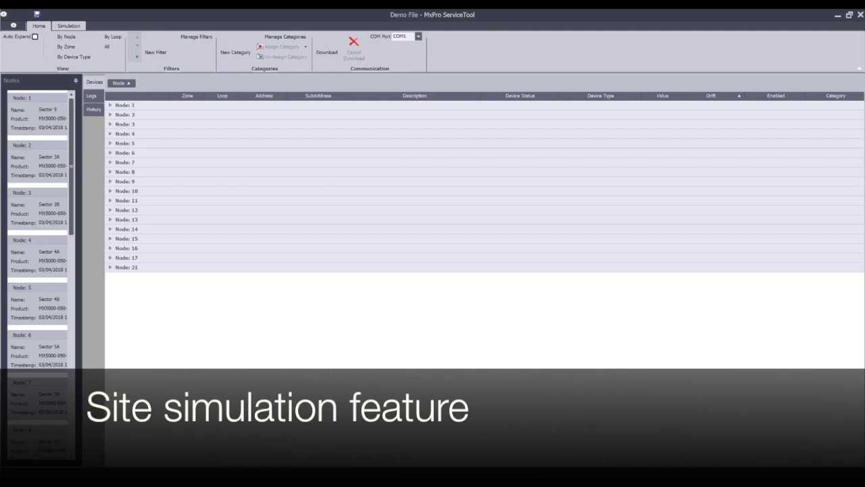
Step: Open the Simulation ribbon tab for Demo File
left_click(69, 25)
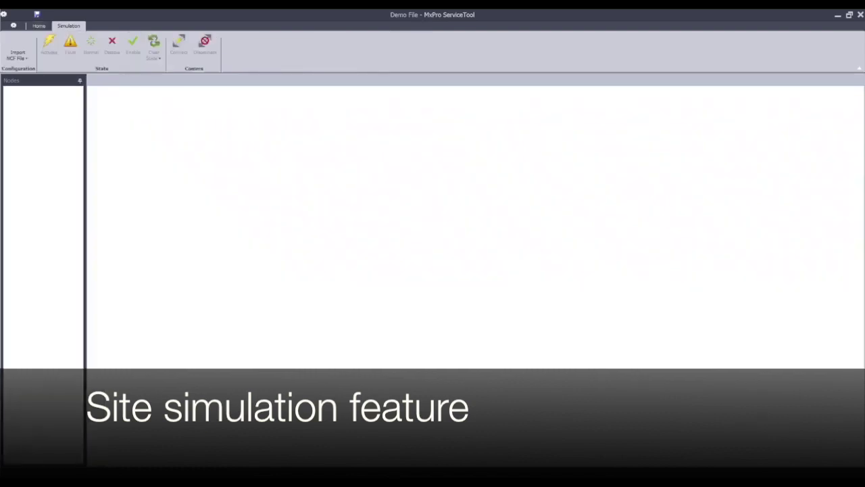